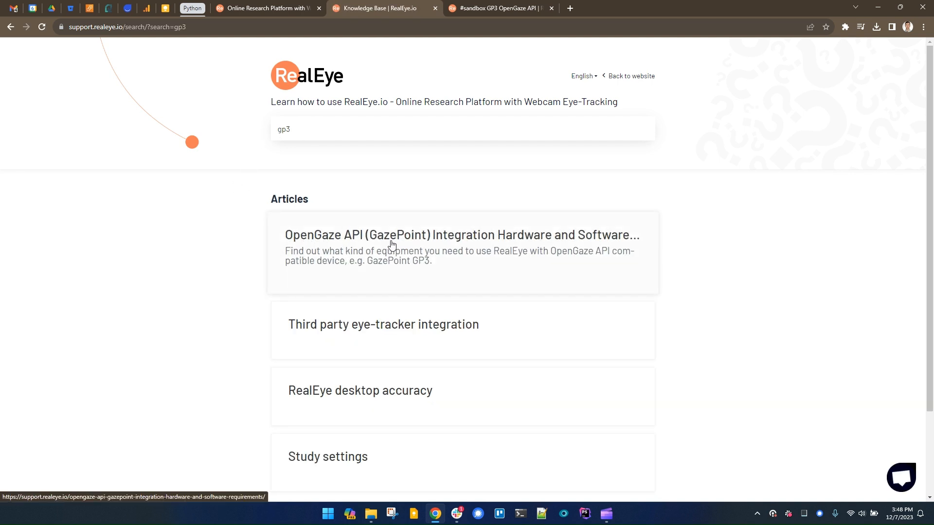
Open the OpenGaze API (GazePoint) requirements article and follow the RealEye OpenGaze API Adapter link.
left_click(353, 245)
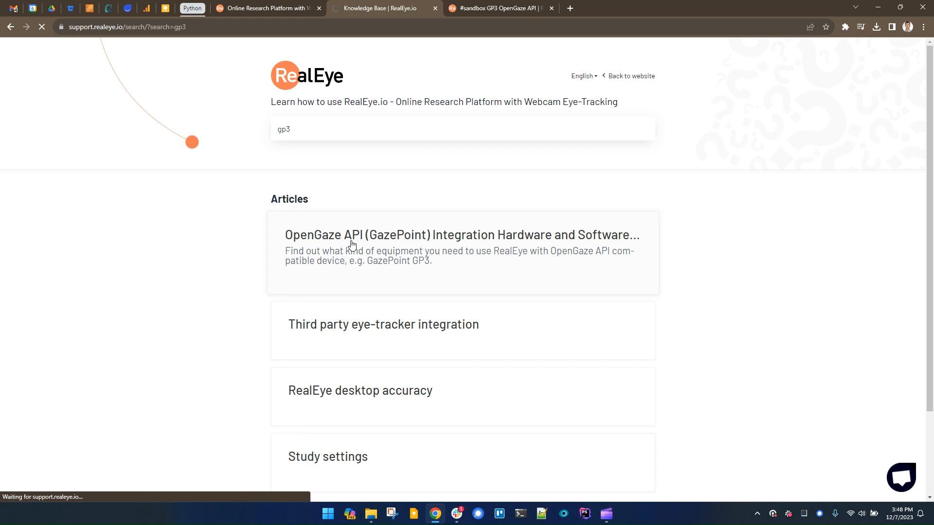
scroll(199, 234, "down", 4)
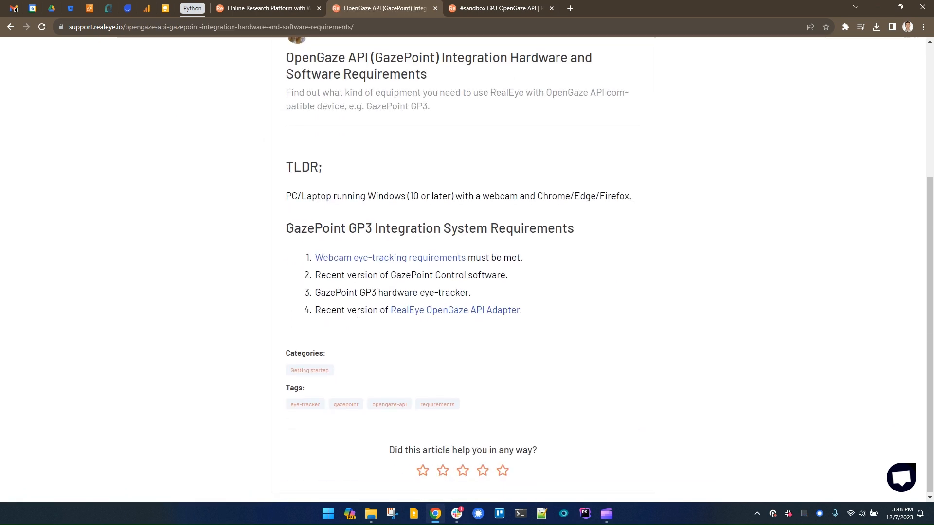
left_click(457, 315)
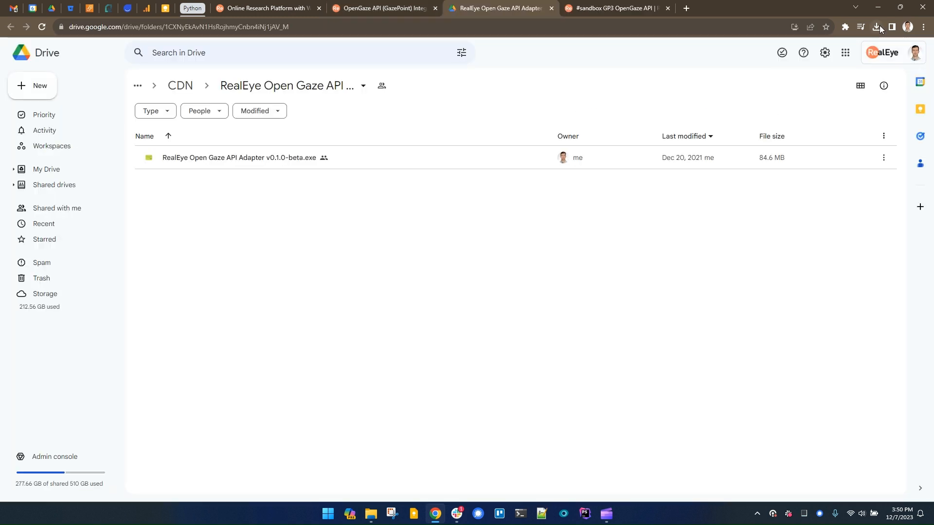
Download RealEye Open Gaze API Adapter v0.1.0-beta.exe from the Drive folder, accepting the dangerous file warning.
left_click(879, 25)
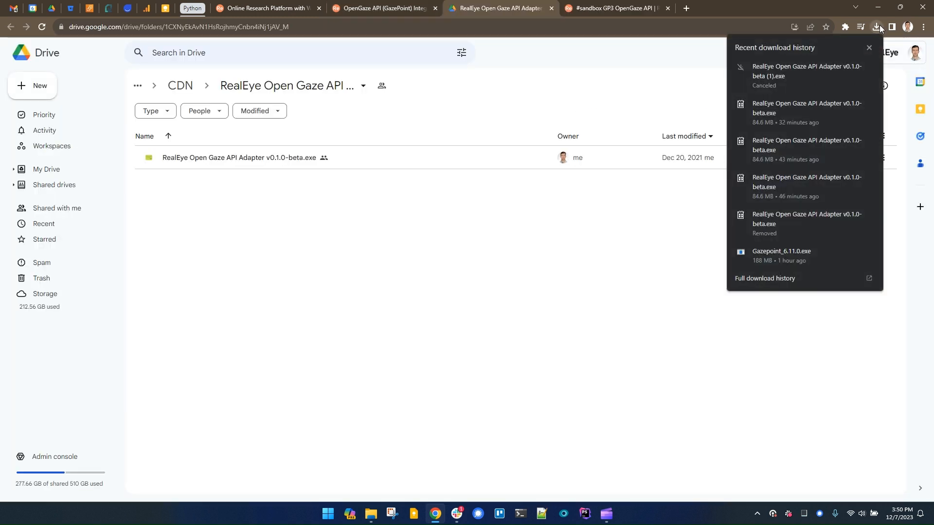
left_click(869, 47)
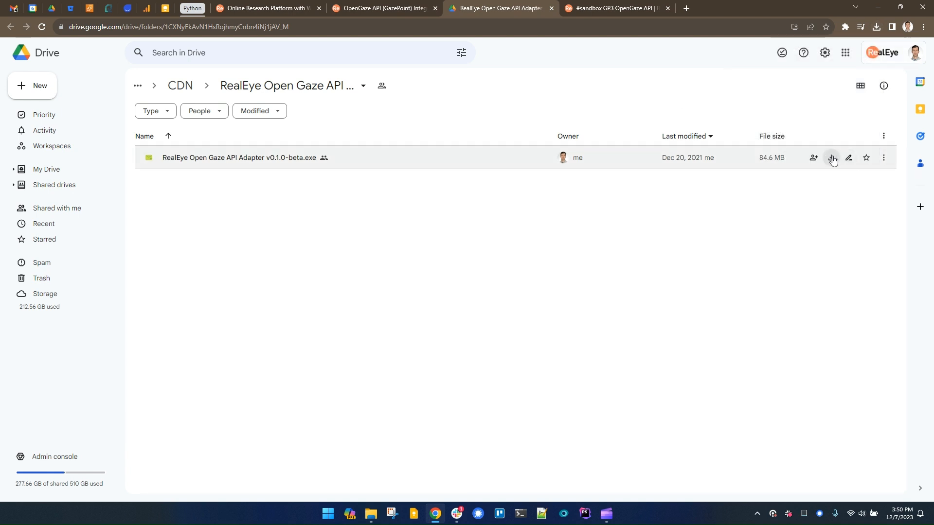
left_click(831, 159)
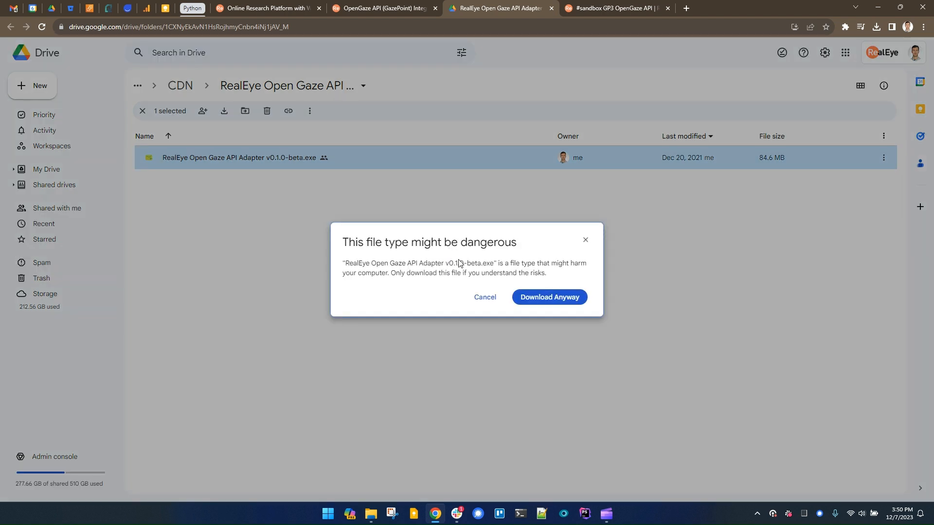
left_click(546, 304)
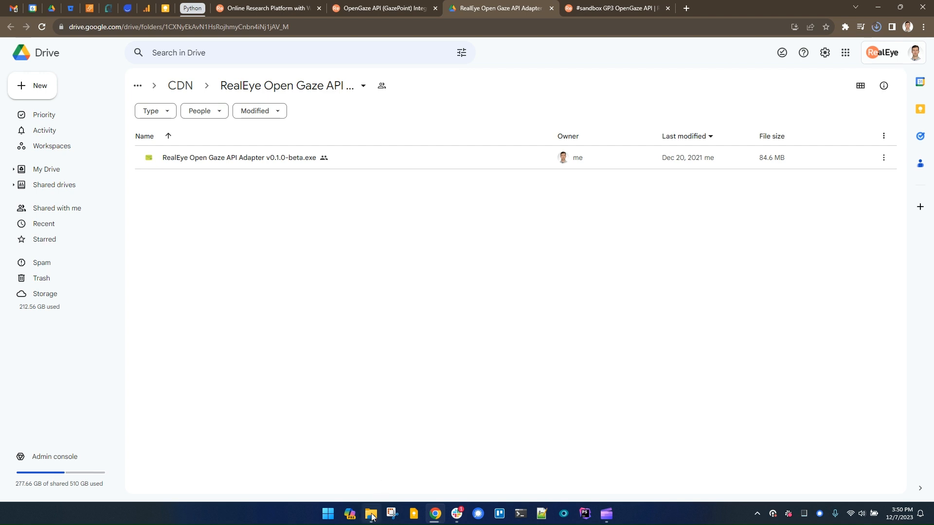
Run the downloaded adapter executable from the Downloads folder, allowing it past the SmartScreen warning.
mouse_move(372, 517)
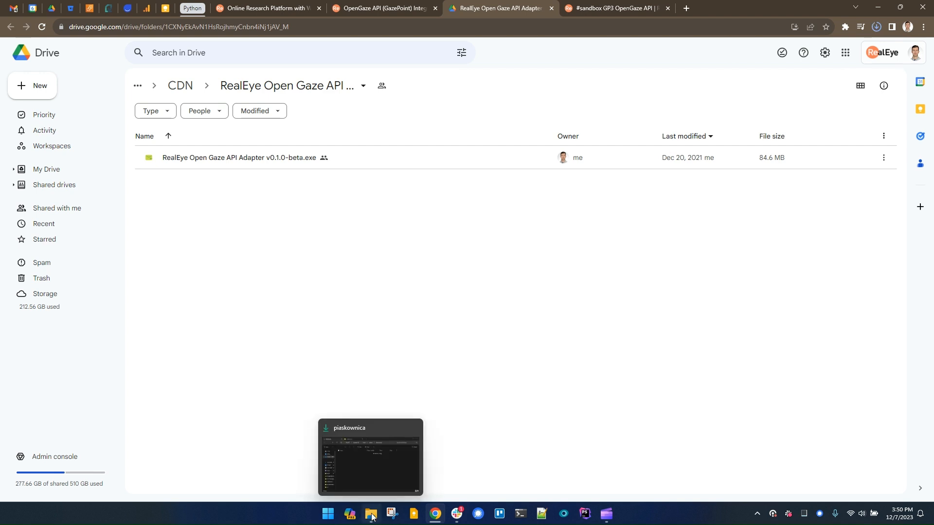
left_click(372, 516)
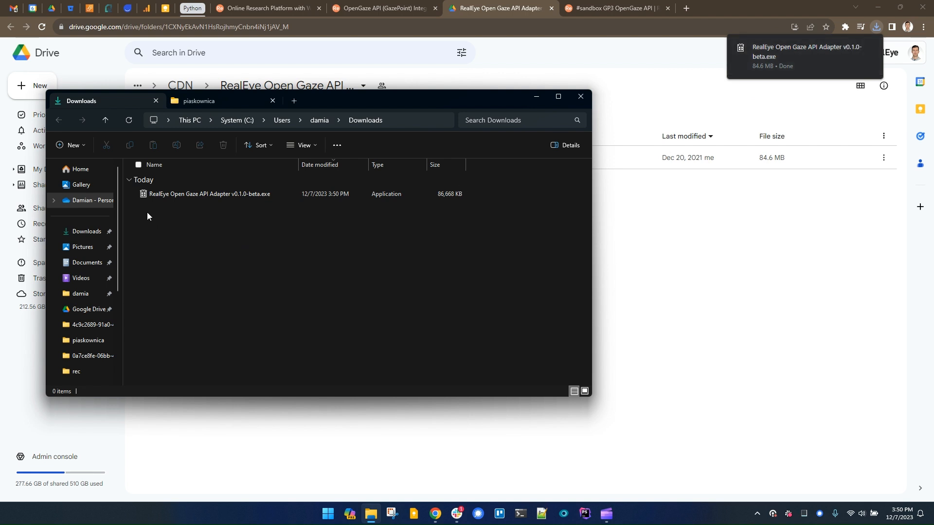
double_click(185, 197)
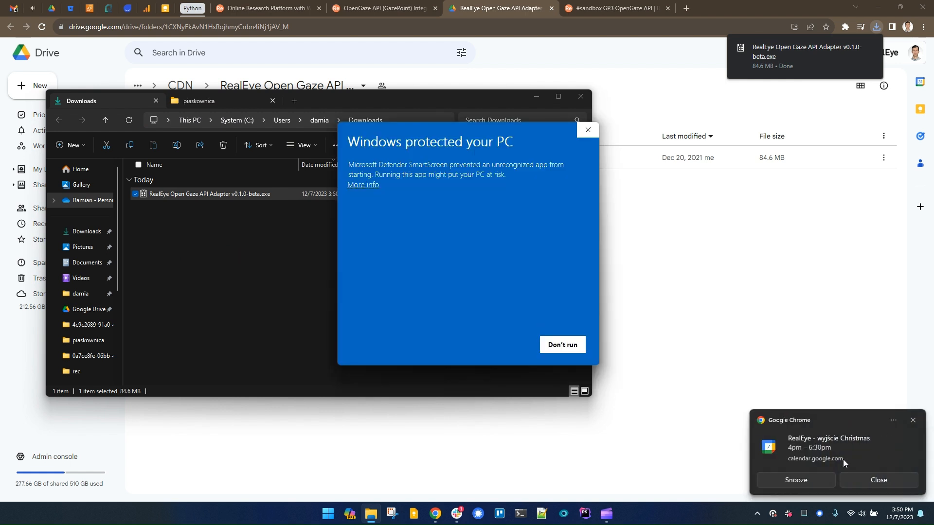
left_click(894, 480)
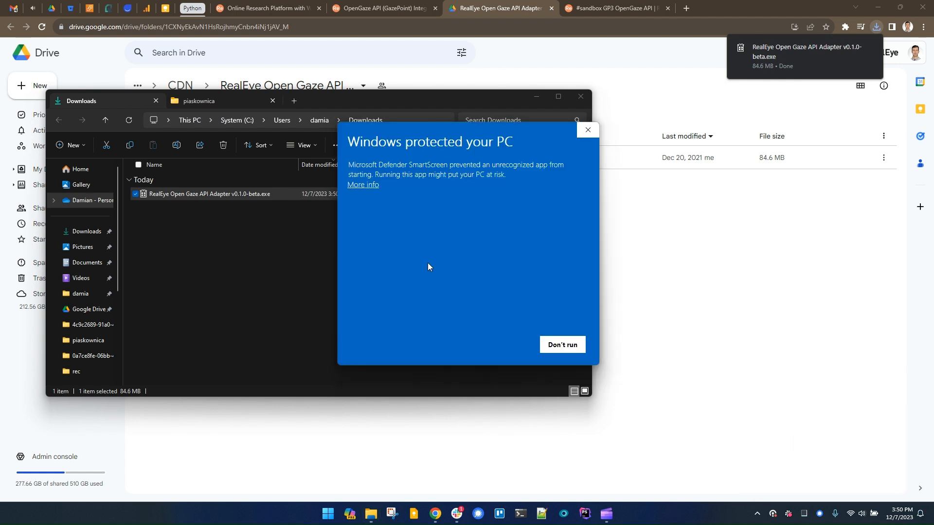
left_click(351, 184)
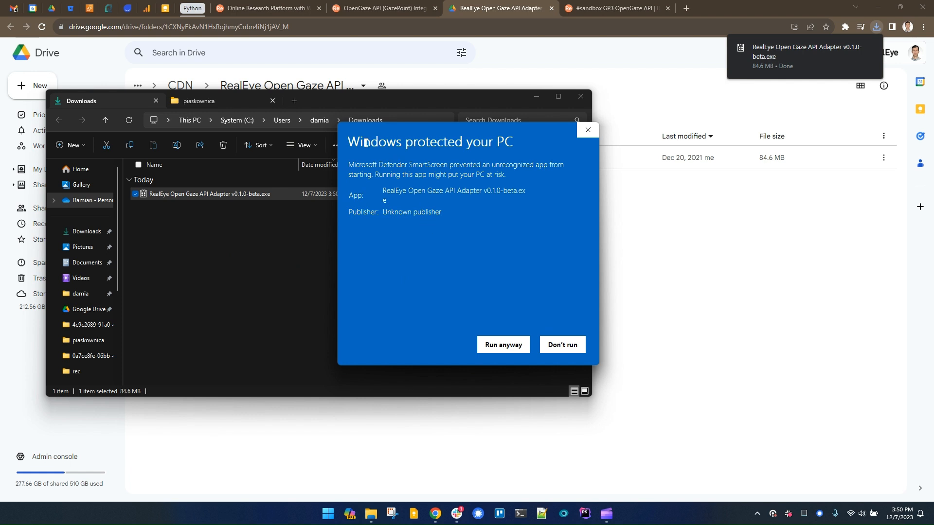
left_click(494, 348)
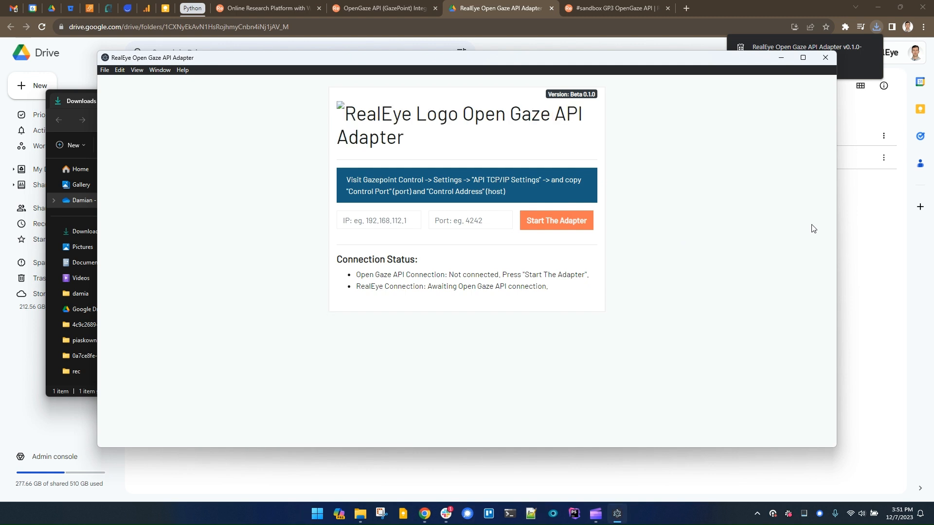
Narrow the adapter window and launch the Gazepoint Control app from the Start menu search.
left_click_drag(836, 220, 456, 220)
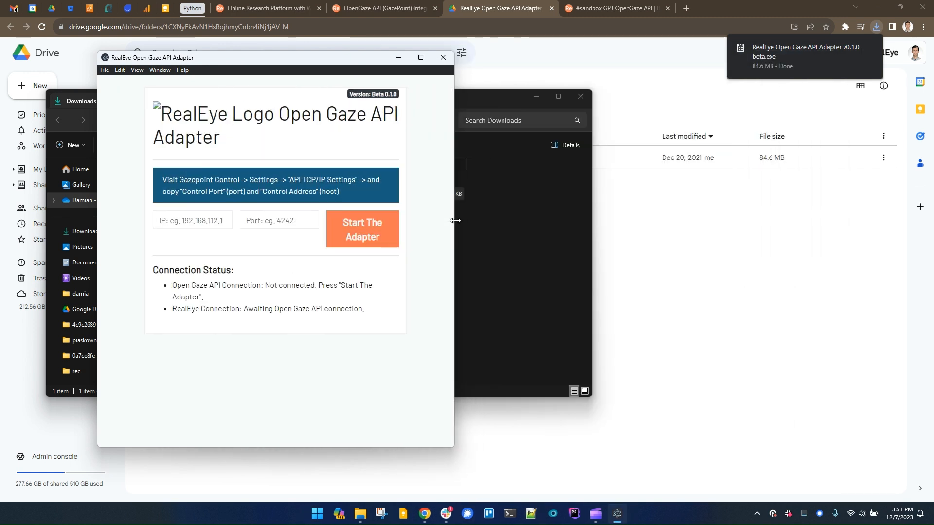
key("super")
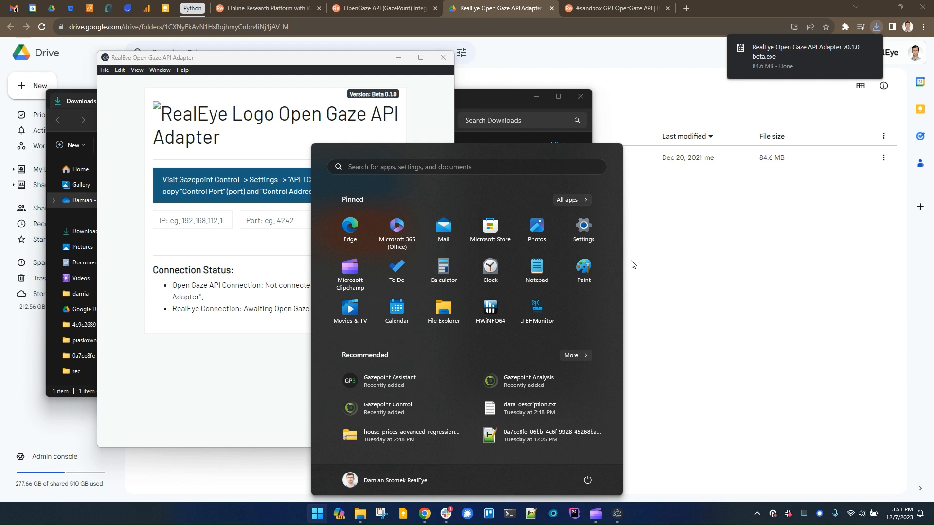
type("gazep")
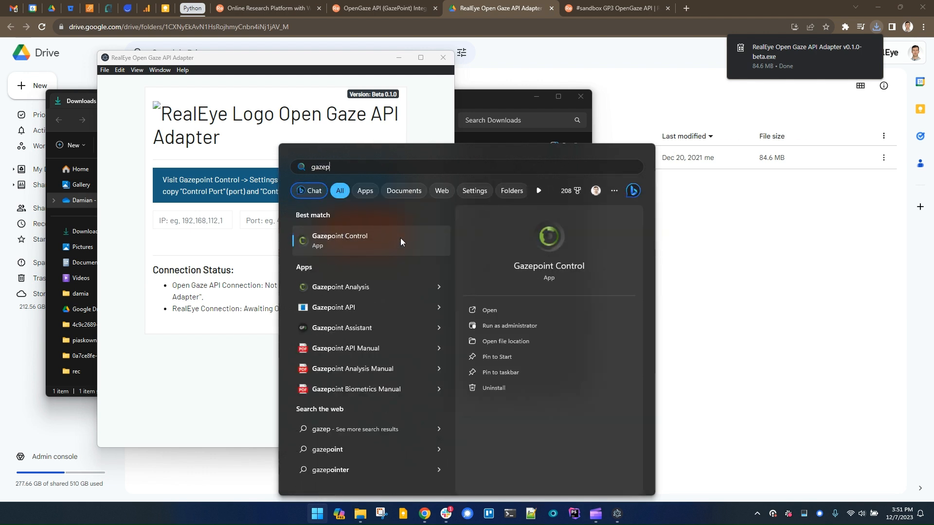
left_click(343, 238)
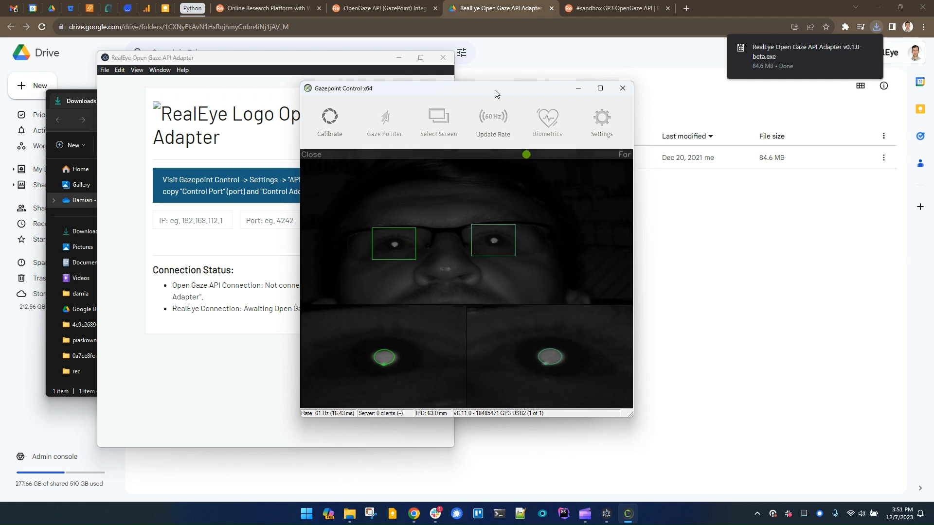
Open Gazepoint Control settings and copy the API TCP/IP Control Address.
left_click_drag(495, 90, 685, 105)
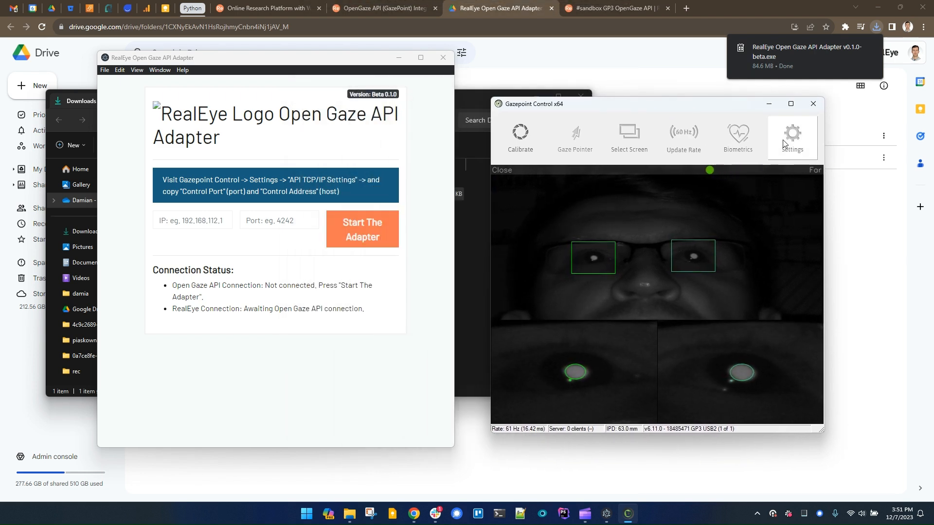
left_click(806, 141)
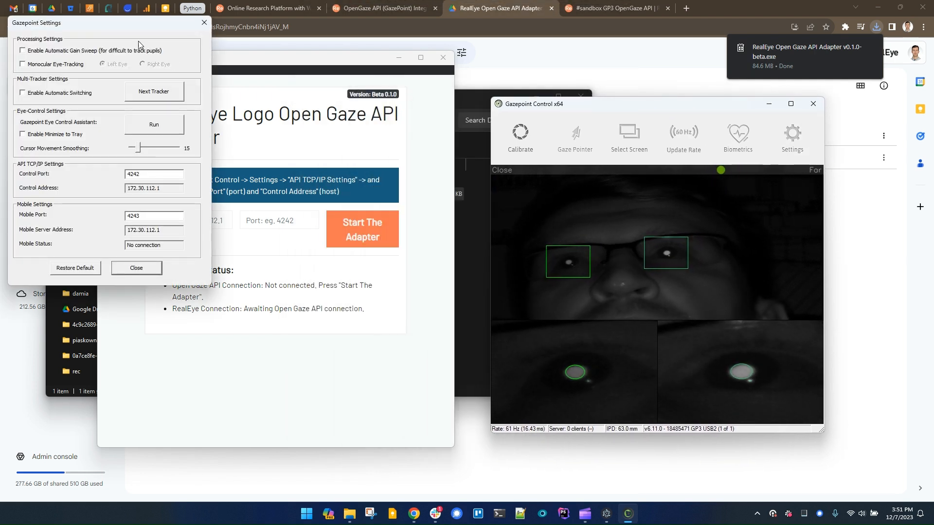
left_click_drag(124, 23, 720, 136)
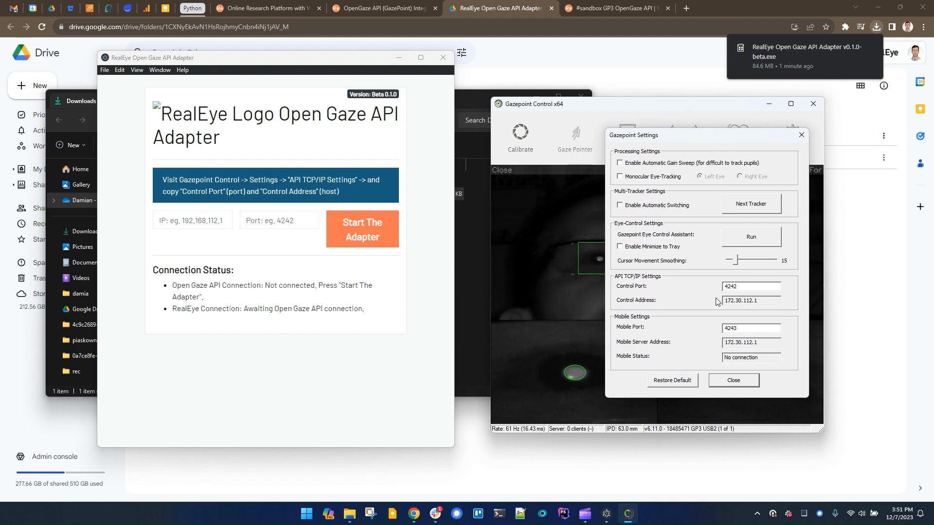
left_click_drag(768, 301, 734, 302)
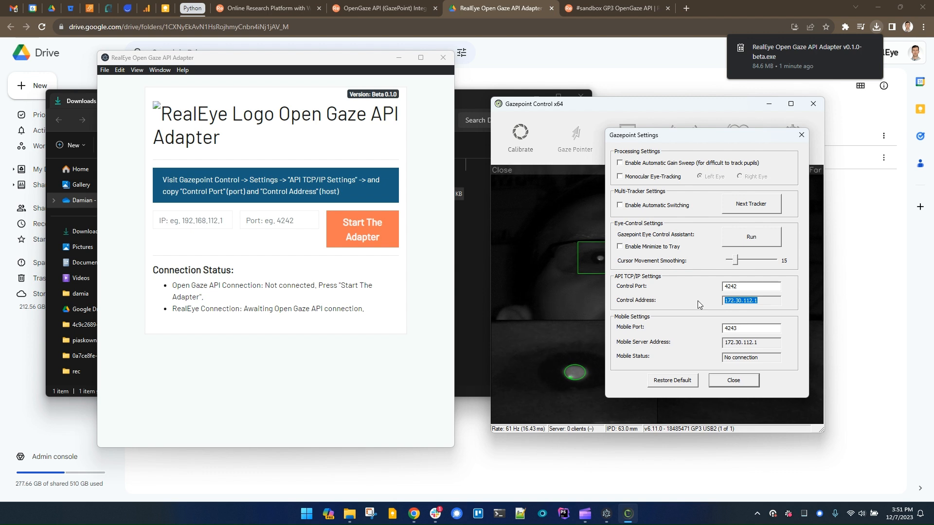
Paste the control address into the adapter's IP field, set the port to 4242, and start the adapter.
left_click(181, 218)
type("172.30.112.1")
left_click(287, 218)
type("4242")
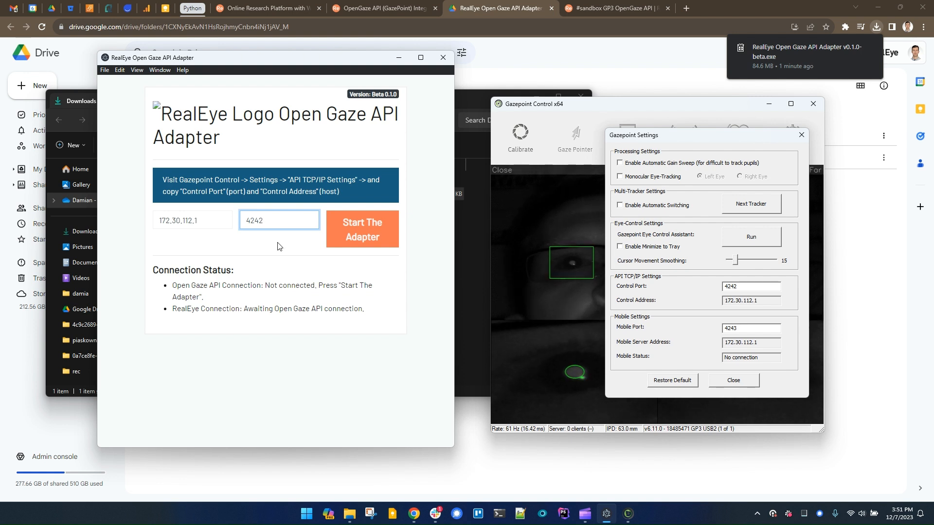
left_click(360, 234)
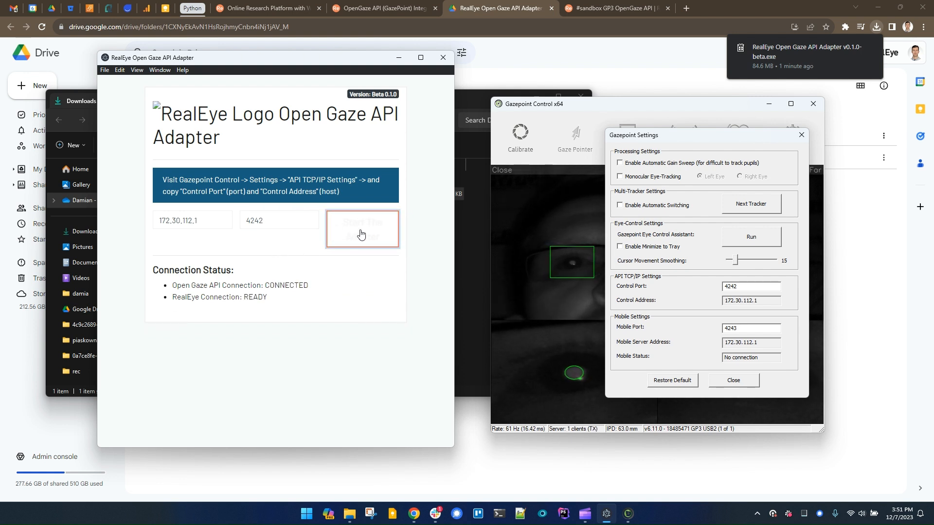
Check the adapter's connection status lines and close the Gazepoint Settings dialog.
left_click_drag(175, 285, 321, 288)
left_click(192, 304)
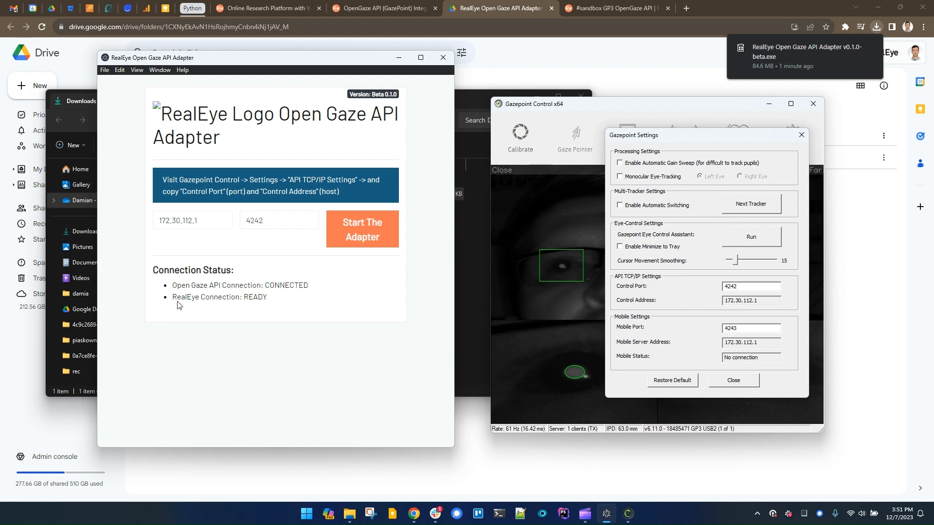
left_click_drag(173, 299, 284, 300)
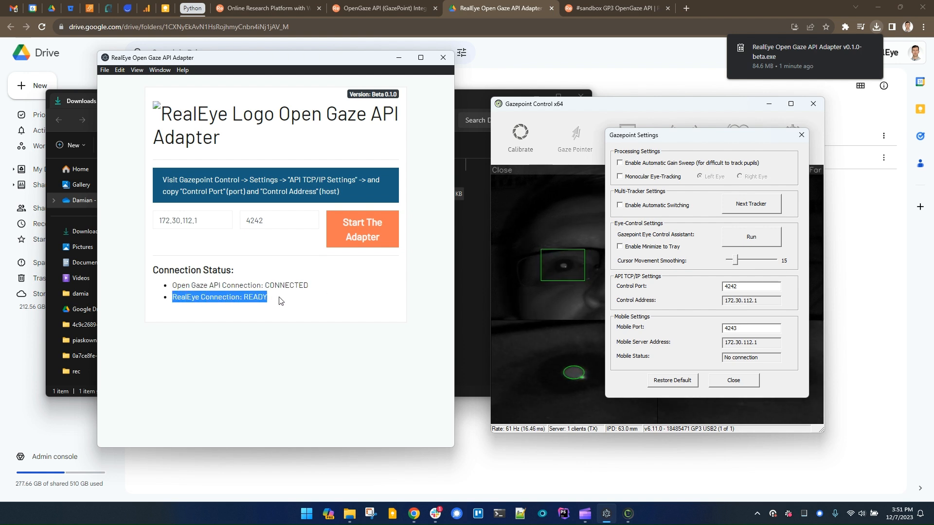
left_click(277, 298)
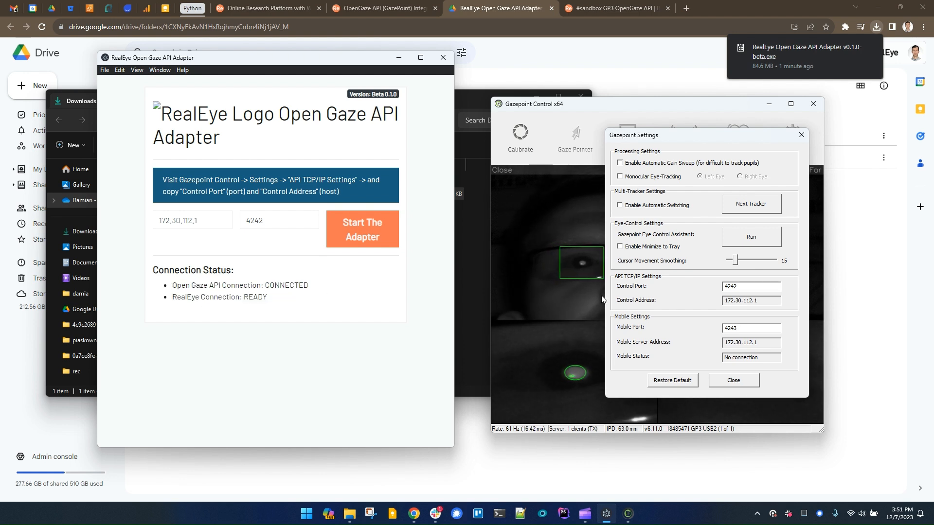
left_click(731, 380)
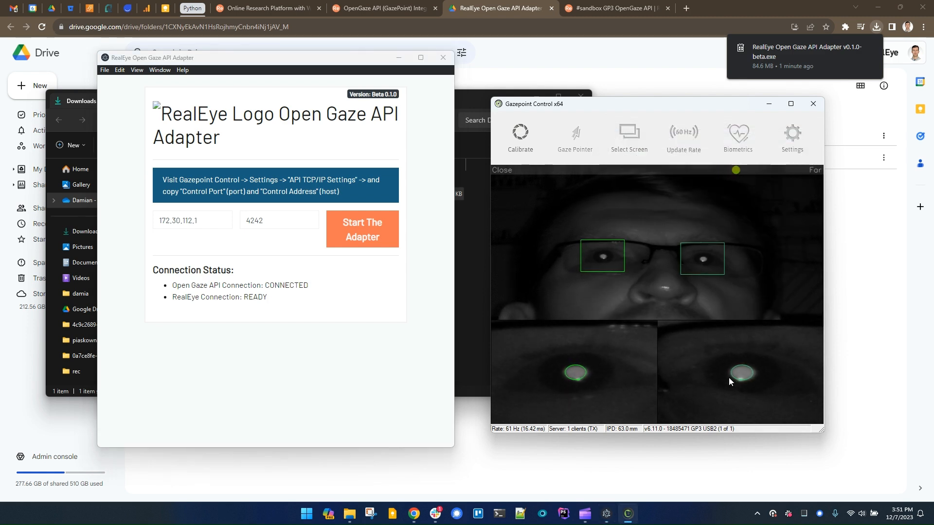
Open the Study Setup of the #sandbox GP3 OpenGaze API study and review its participant options.
left_click(602, 10)
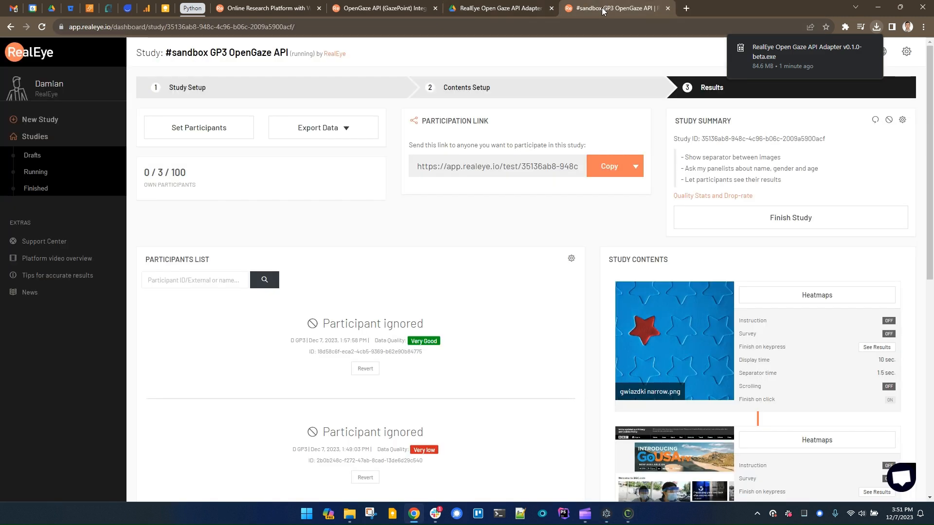
left_click(184, 91)
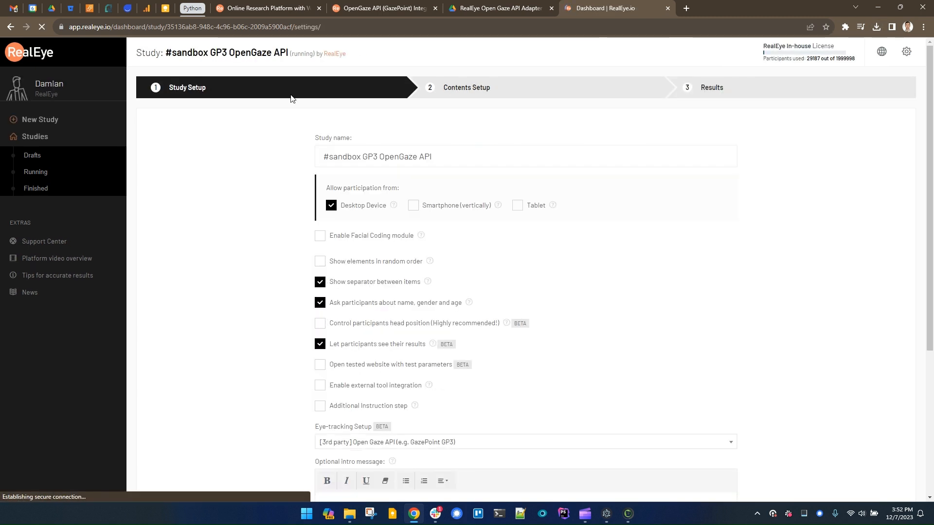
left_click(319, 239)
left_click(320, 239)
left_click(320, 324)
left_click(321, 324)
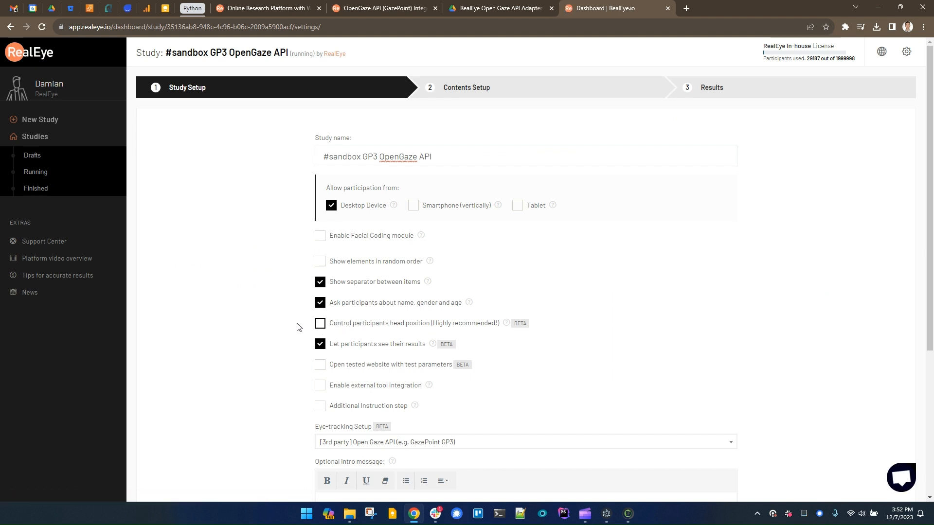
Set the Eye-tracking Setup to [3rd party] Open Gaze API (e.g. GazePoint GP3) and save the study settings.
scroll(249, 321, "down", 3)
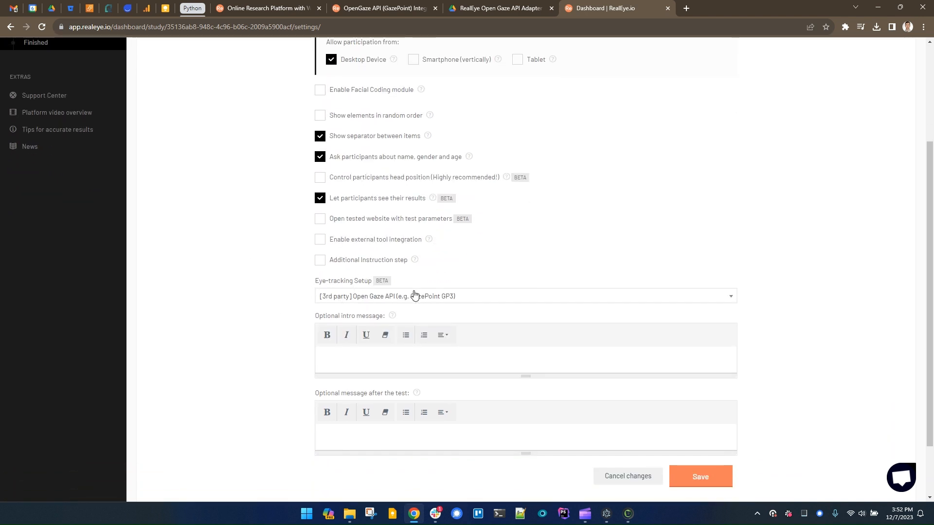
left_click(379, 298)
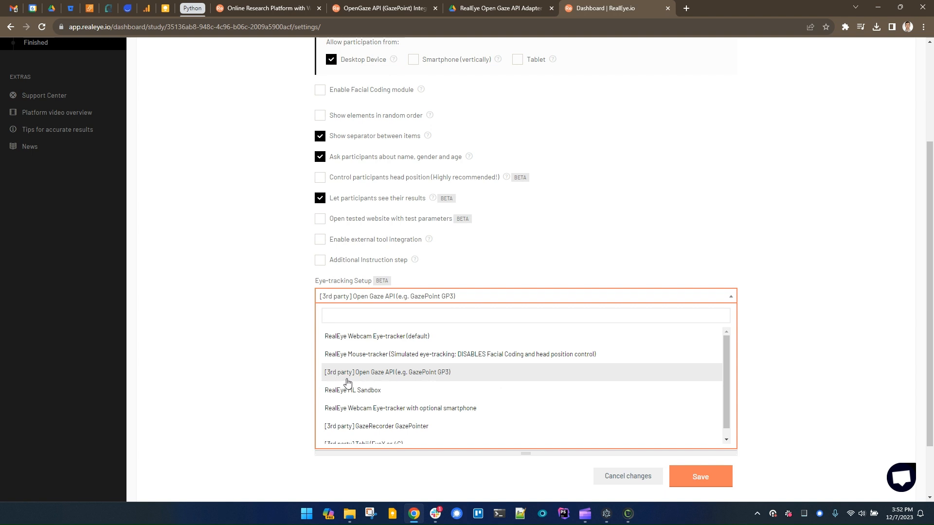
left_click(398, 374)
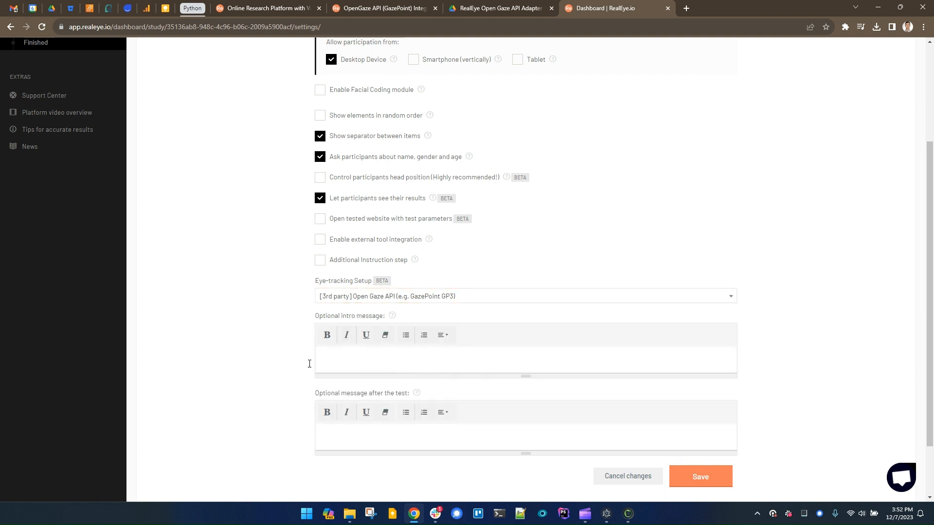
scroll(286, 325, "down", 1)
left_click(709, 432)
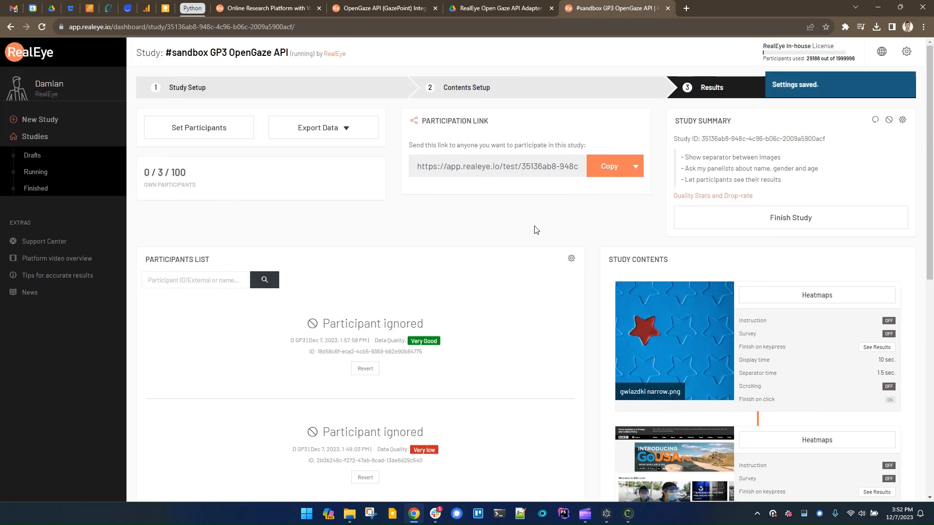
Copy the study's participation link and open the study run page.
left_click(609, 166)
left_click(610, 167)
left_click(610, 166)
left_click(610, 166)
left_click(413, 123)
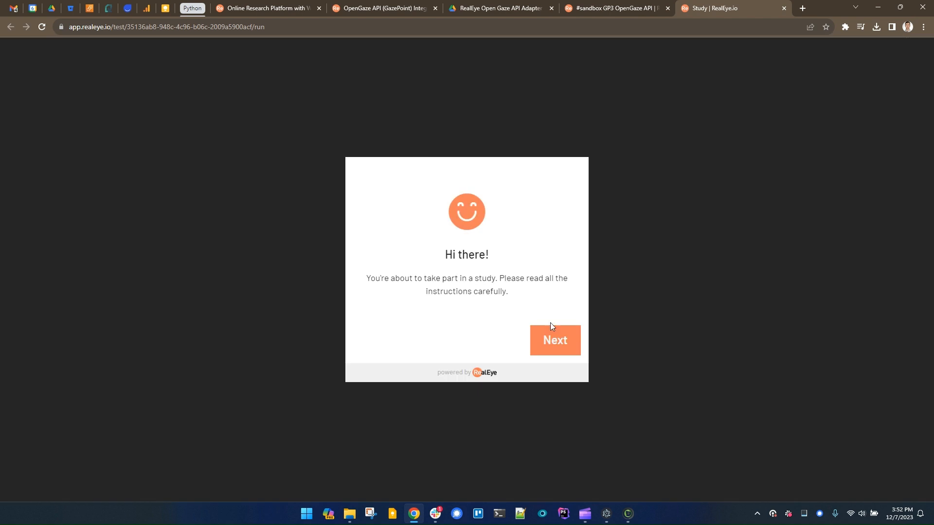
Begin the study, agree to the RealEye Terms of Service and Privacy Policy, and continue to the calibration prompt.
left_click(558, 342)
left_click(497, 227)
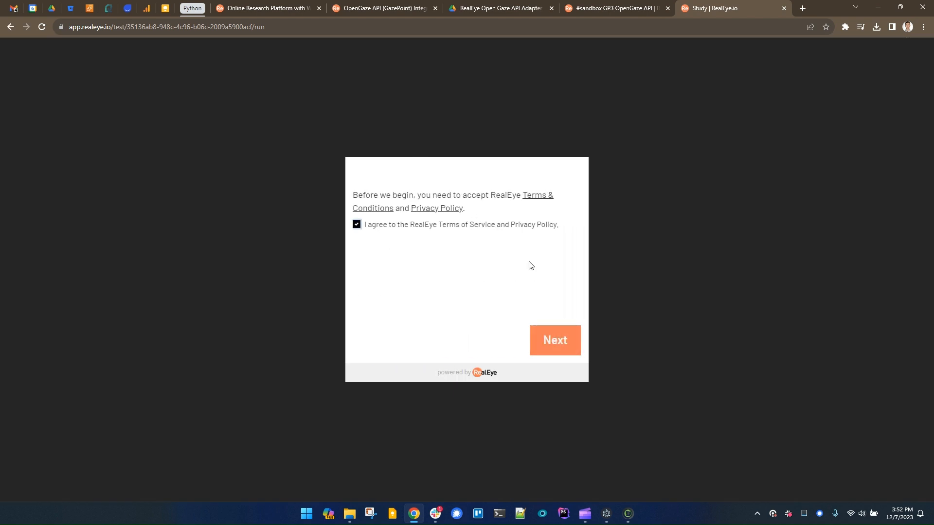
left_click(551, 340)
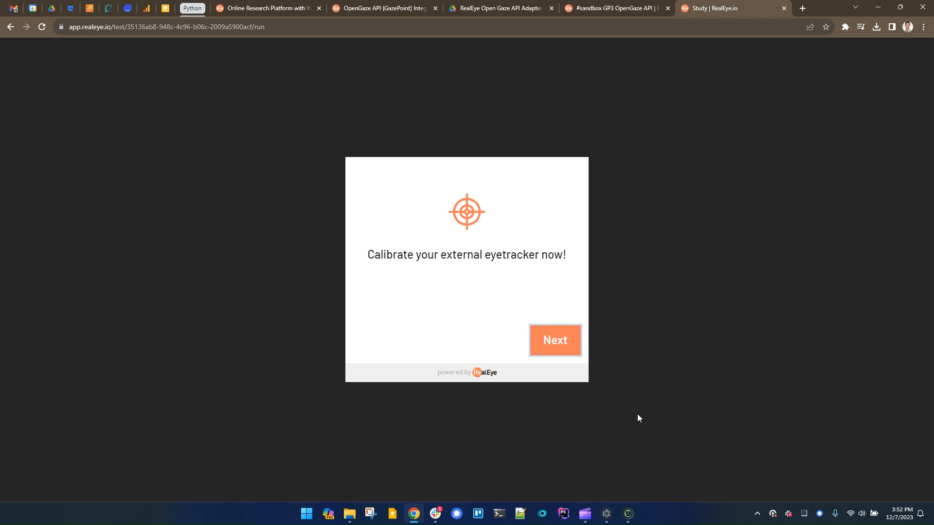
Bring up the Gazepoint Control window beside the study page and start the eye-tracker calibration.
left_click(607, 515)
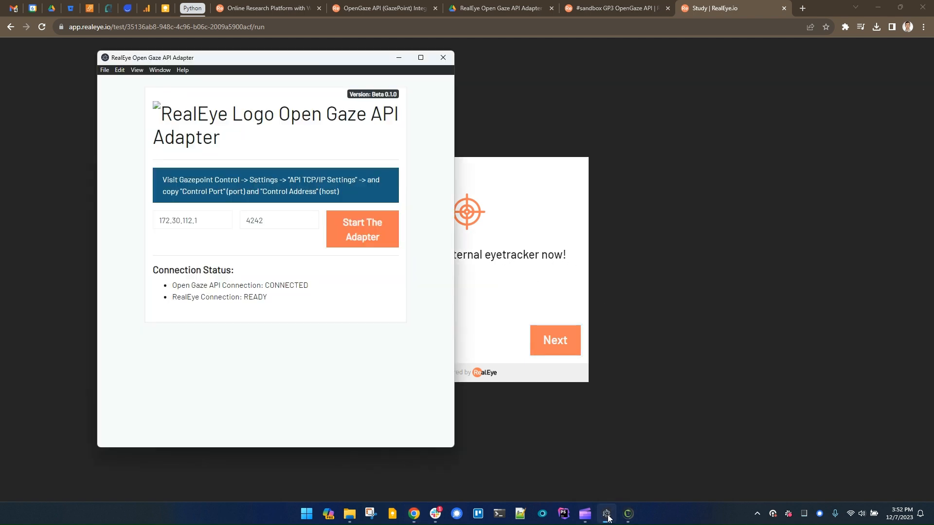
left_click(607, 515)
left_click(628, 514)
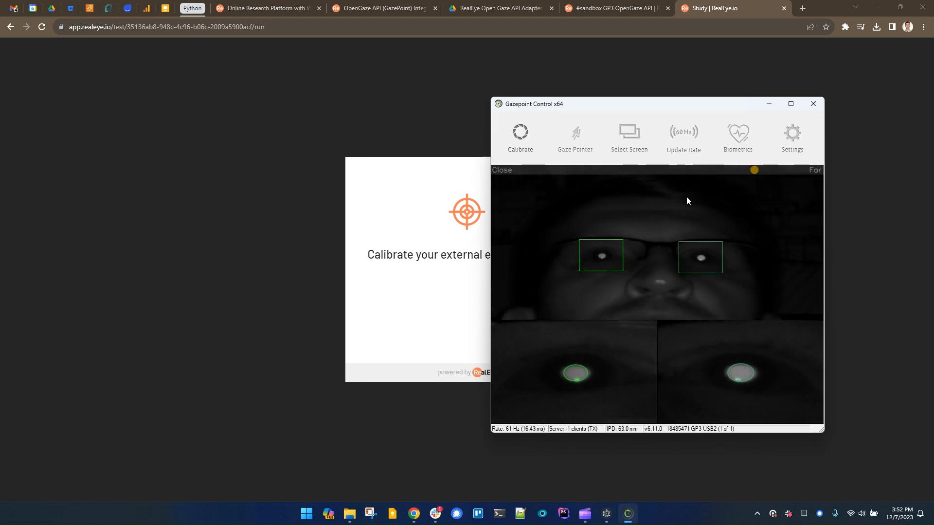
left_click_drag(570, 107, 649, 108)
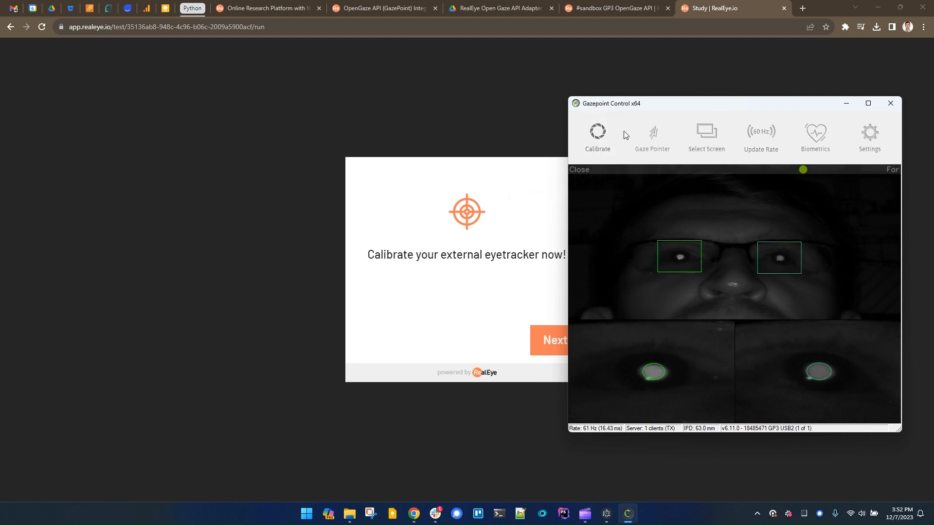
left_click(598, 137)
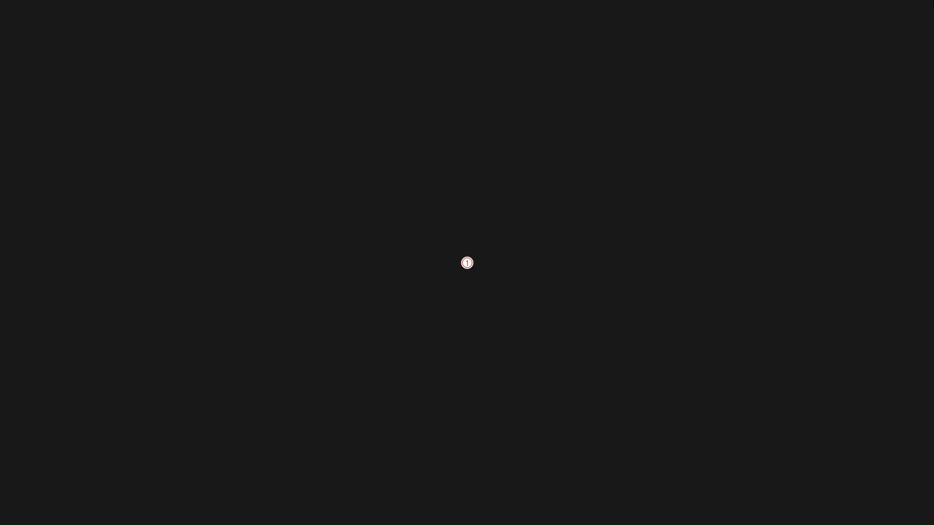